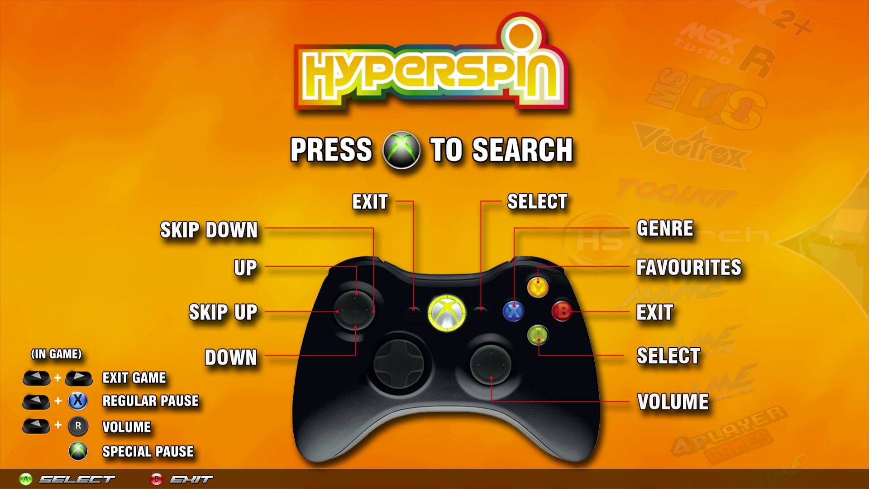
# Dismiss the help screen and launch MilkChan from the Tekno Parrot Subscription game list.
pyautogui.press('Return')
pyautogui.press('Down')
pyautogui.press('Down')
pyautogui.press('Down')
pyautogui.press('Down')
pyautogui.press('Down')
pyautogui.press('Down')
pyautogui.press('Down')
pyautogui.press('Down')
pyautogui.press('Down')
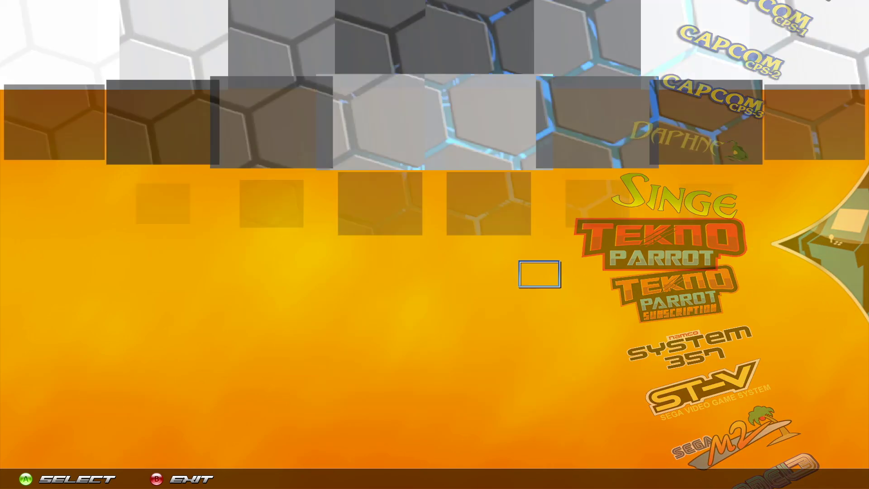
pyautogui.press('Down')
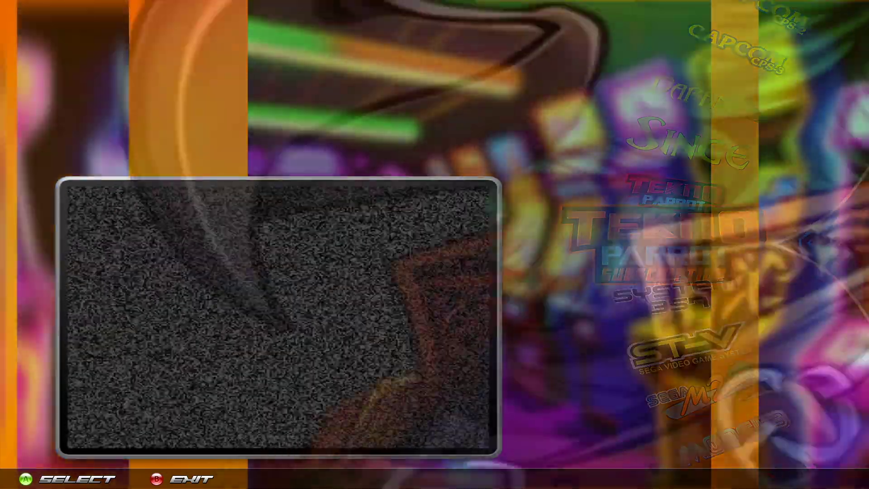
pyautogui.press('Up')
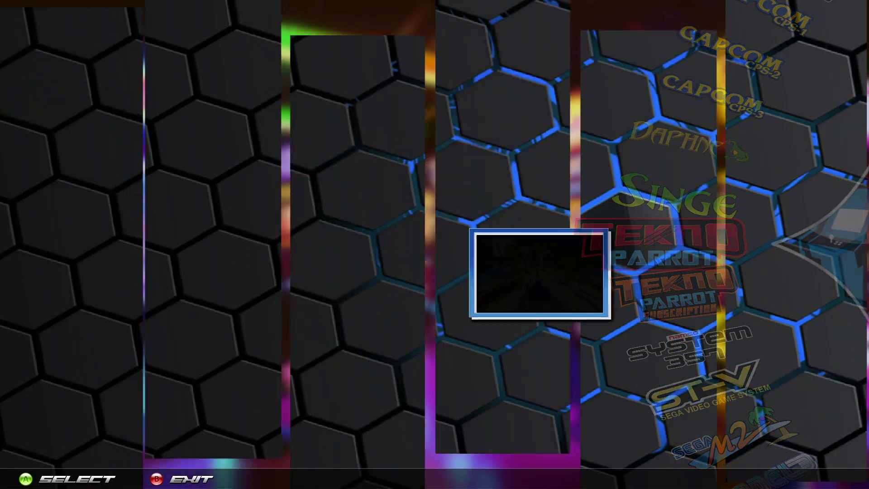
pyautogui.press('Down')
pyautogui.press('Return')
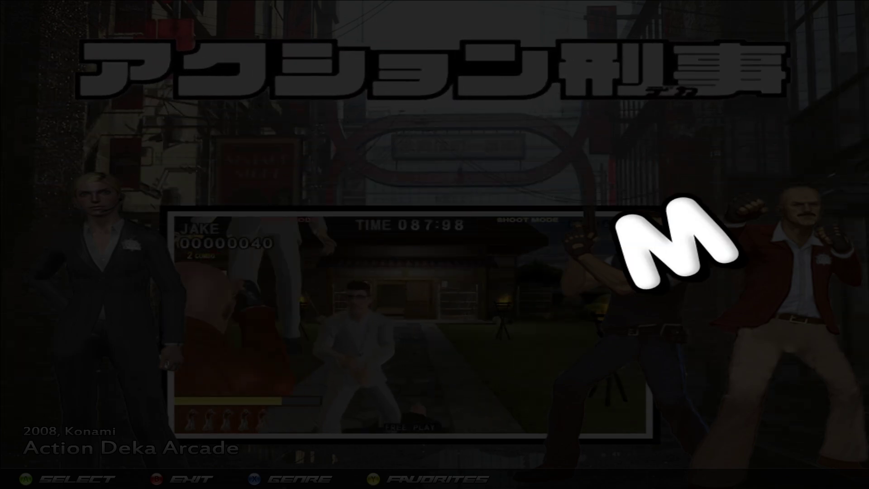
pyautogui.press('Down')
pyautogui.press('Down')
pyautogui.press('Down')
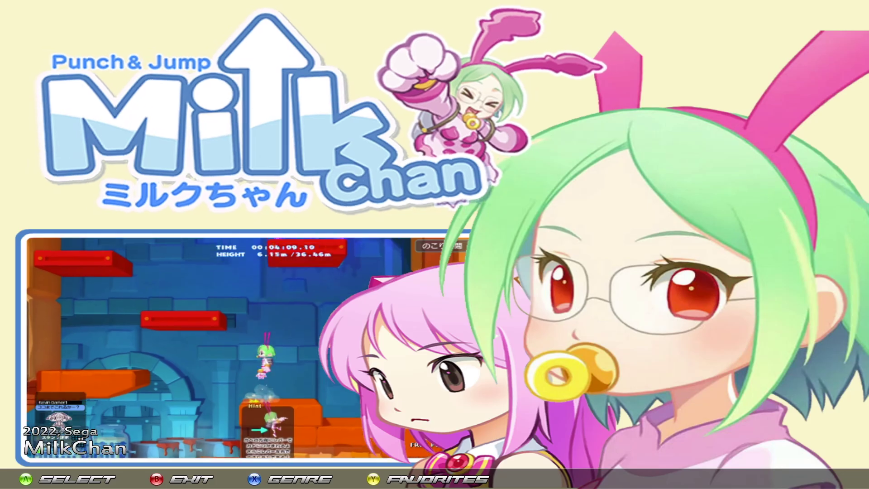
pyautogui.press('Return')
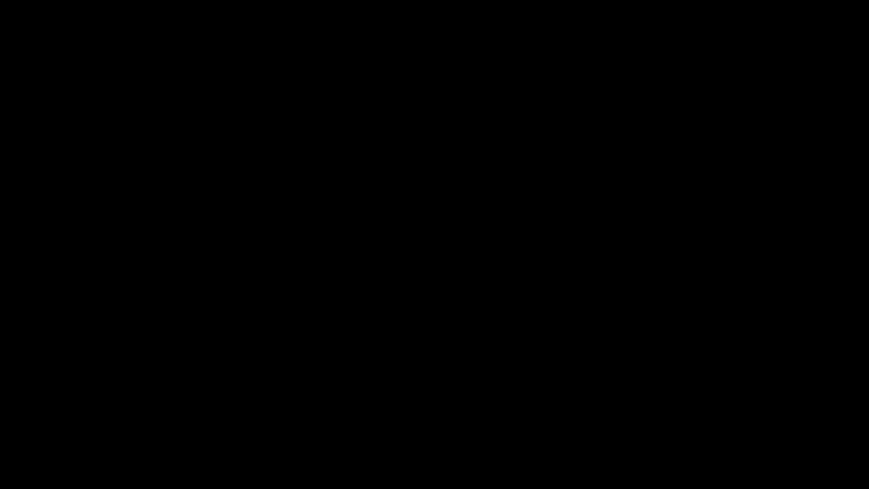
# Leave the game and exit HyperSpin to Windows through the Toolkit menu.
pyautogui.press('Up')
pyautogui.press('Up')
pyautogui.press('Up')
pyautogui.press('Up')
pyautogui.press('Up')
pyautogui.press('Up')
pyautogui.press('Up')
pyautogui.press('Up')
pyautogui.press('Up')
pyautogui.press('Up')
pyautogui.press('Up')
pyautogui.press('Up')
pyautogui.press('Up')
pyautogui.press('Up')
pyautogui.press('Up')
pyautogui.press('Up')
pyautogui.press('Up')
pyautogui.press('Up')
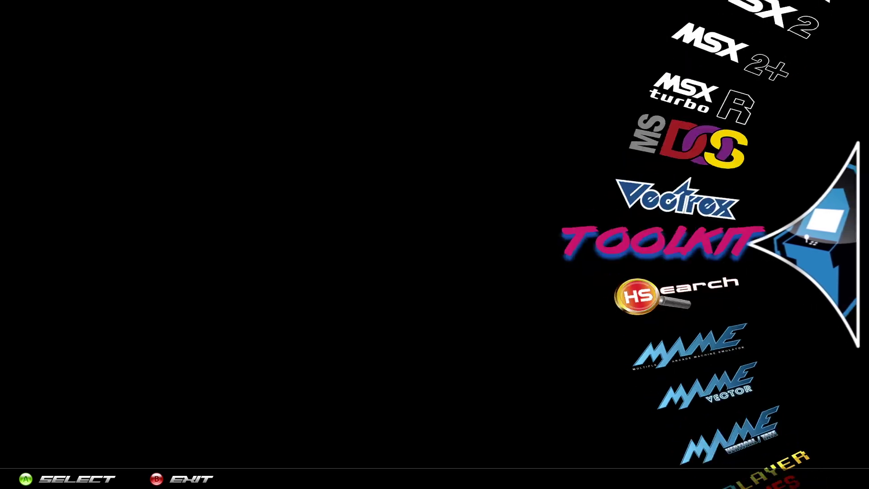
pyautogui.press('Return')
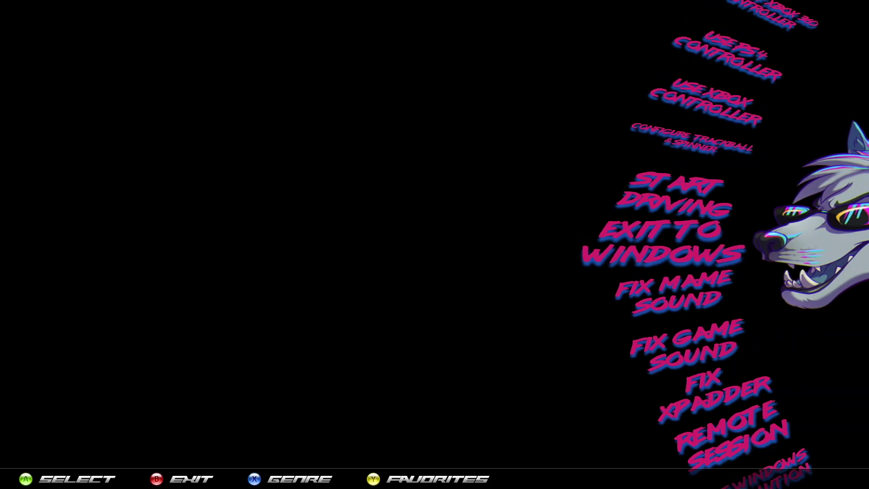
pyautogui.press('Return')
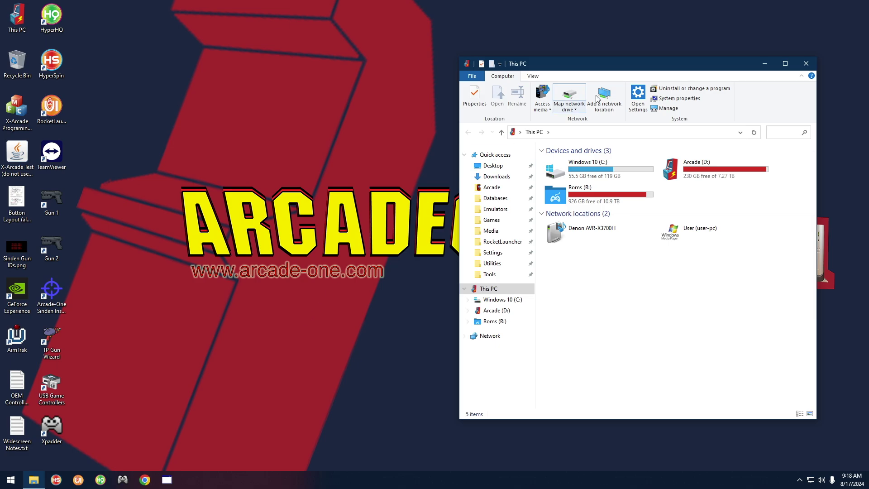
# Close the This PC window and start RocketLauncherUI from its desktop icon.
pyautogui.click(806, 64)
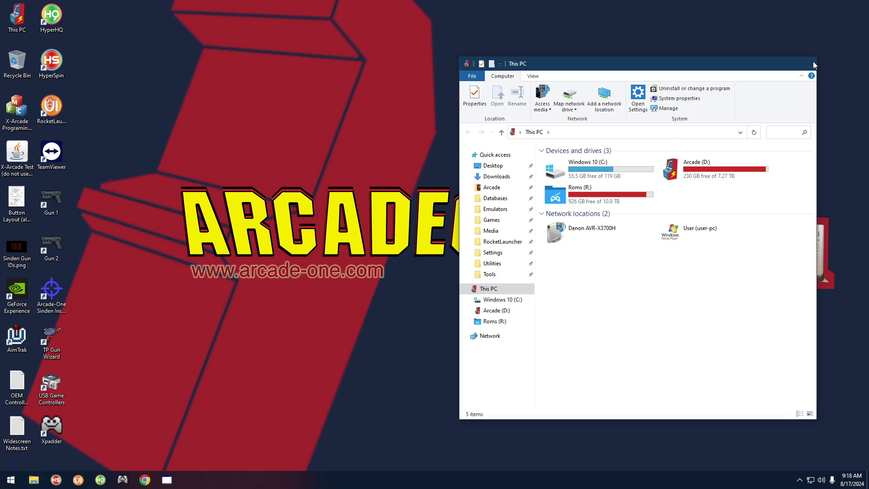
pyautogui.click(66, 119)
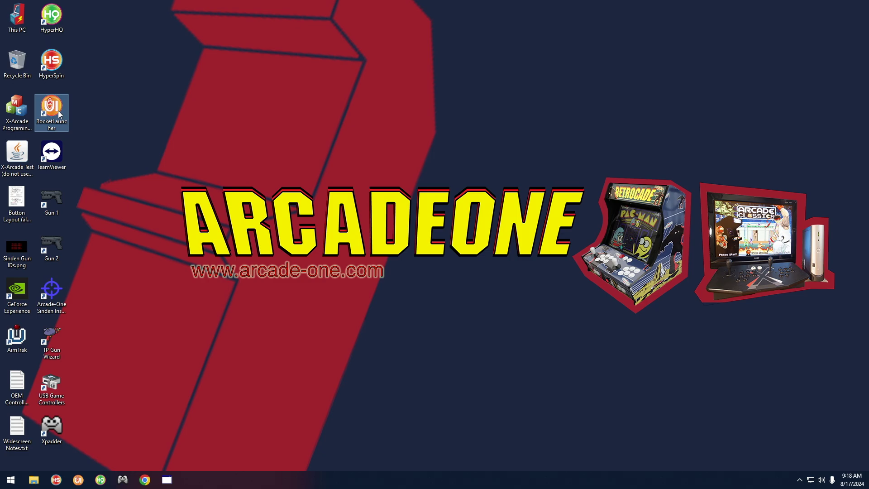
pyautogui.doubleClick(59, 112)
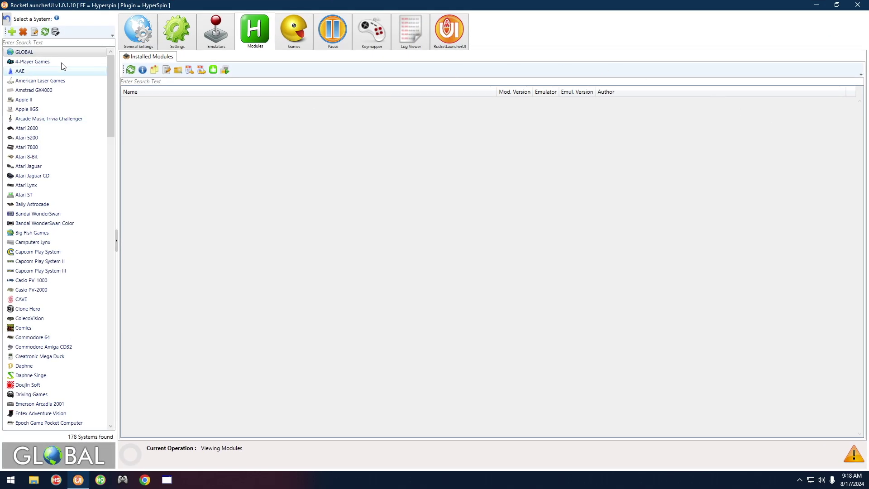
# Filter the system list by 'ring' and select Sega Ring.
pyautogui.click(57, 44)
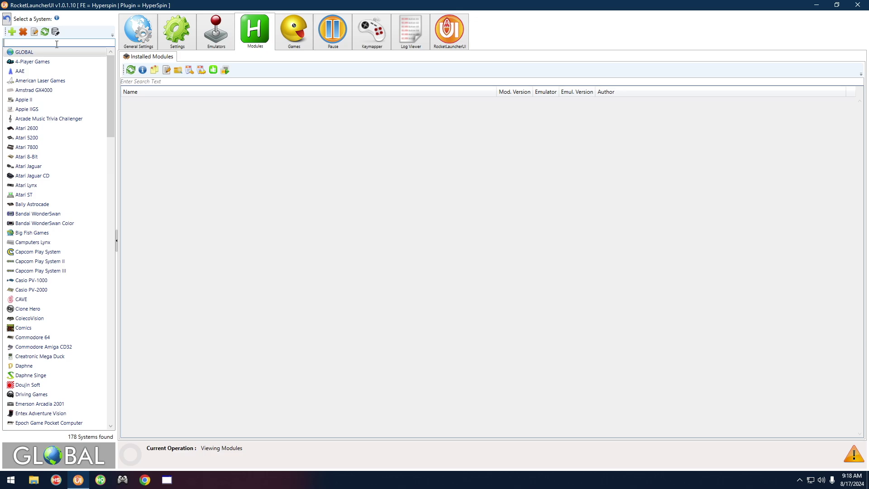
pyautogui.write('ring')
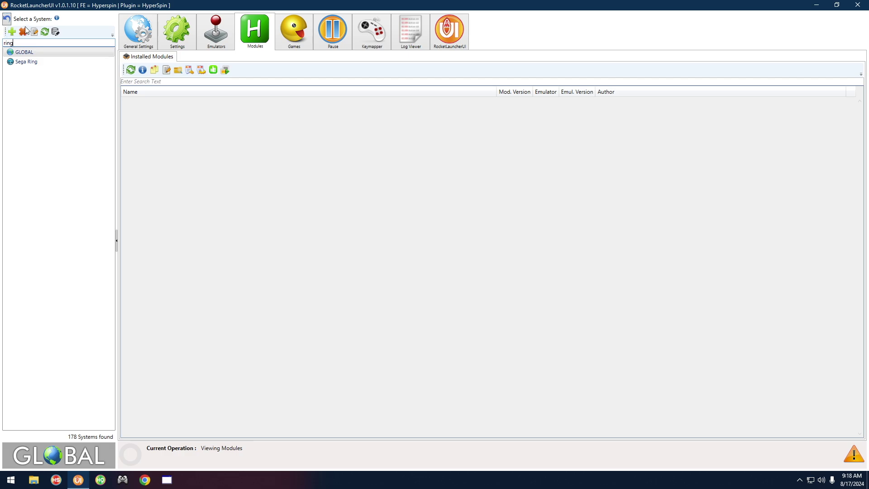
pyautogui.click(31, 66)
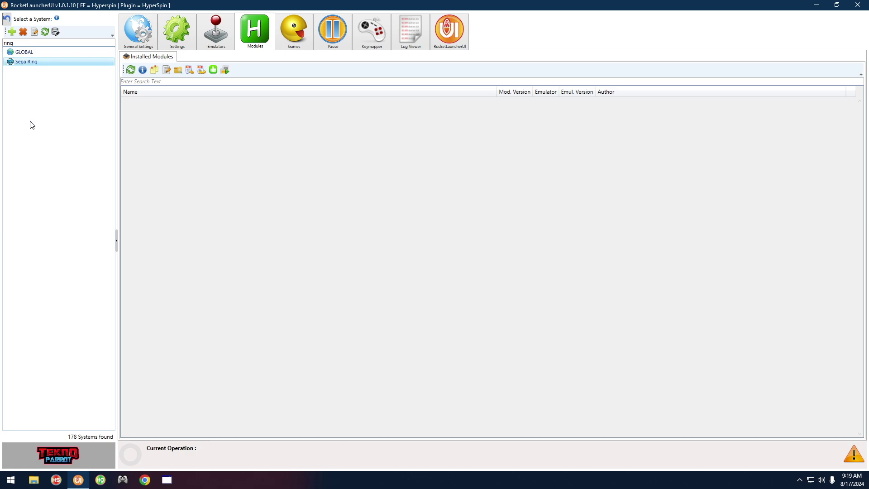
# Filter the list by 'patreon' and settle on the Teknoparrot Patreon system.
pyautogui.click(23, 42)
pyautogui.write('patr')
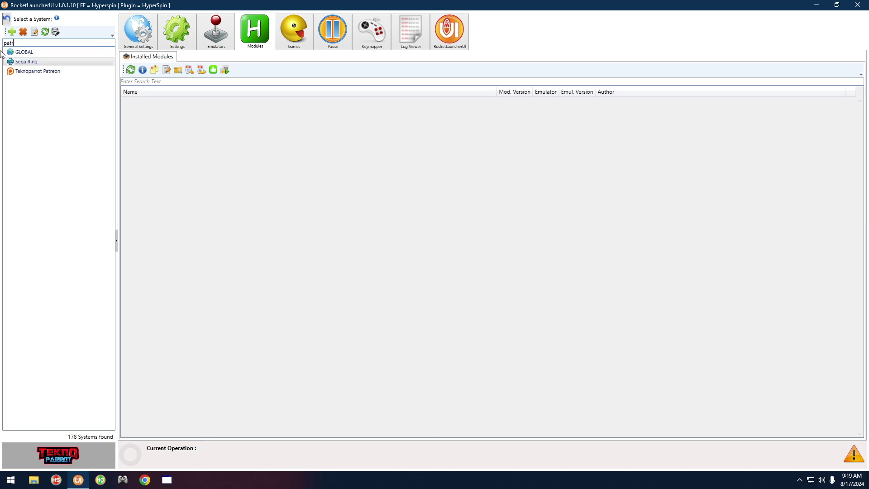
pyautogui.write('eon')
pyautogui.click(54, 72)
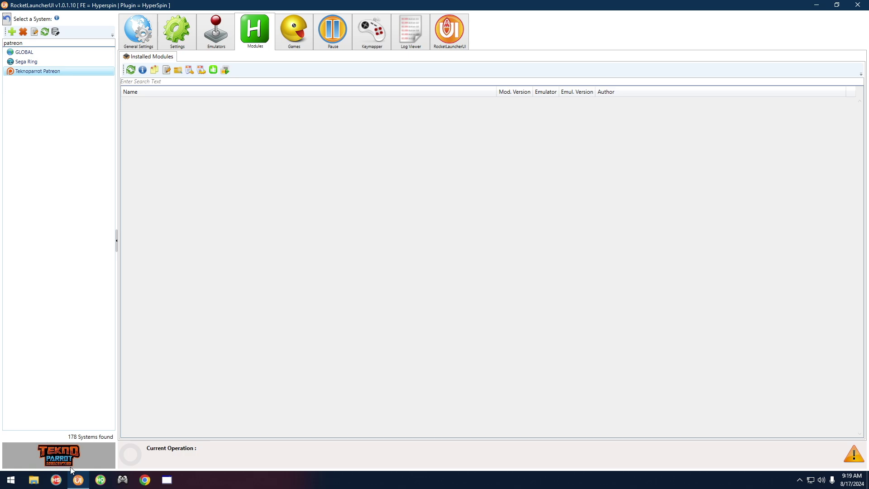
pyautogui.click(32, 61)
pyautogui.click(20, 72)
# List the installed modules and open PCLauncher.ahk's system-specific settings.
pyautogui.click(131, 69)
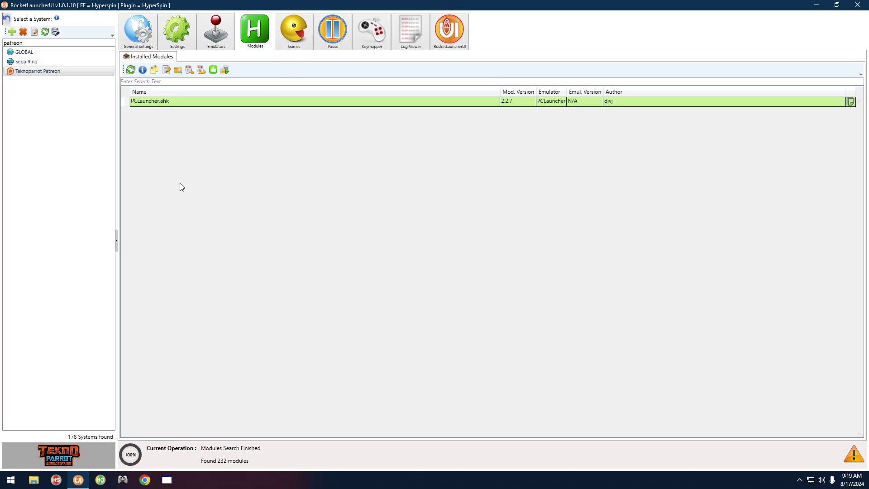
pyautogui.click(143, 102)
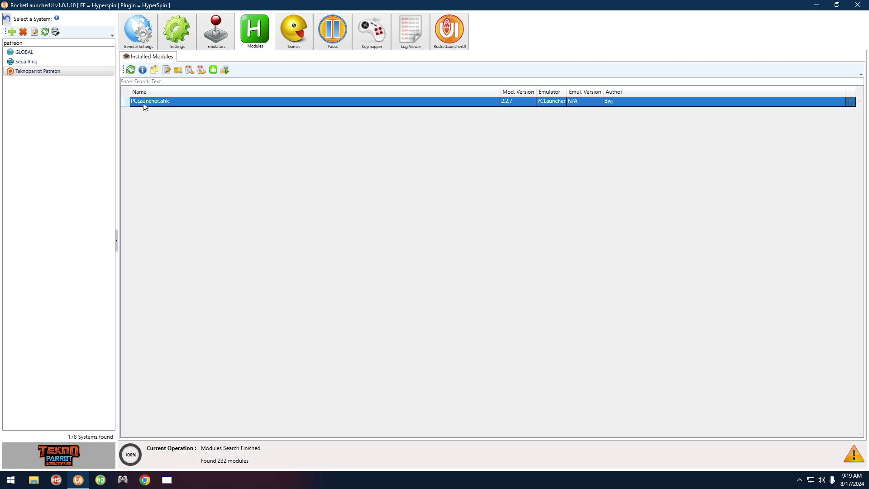
pyautogui.click(201, 73)
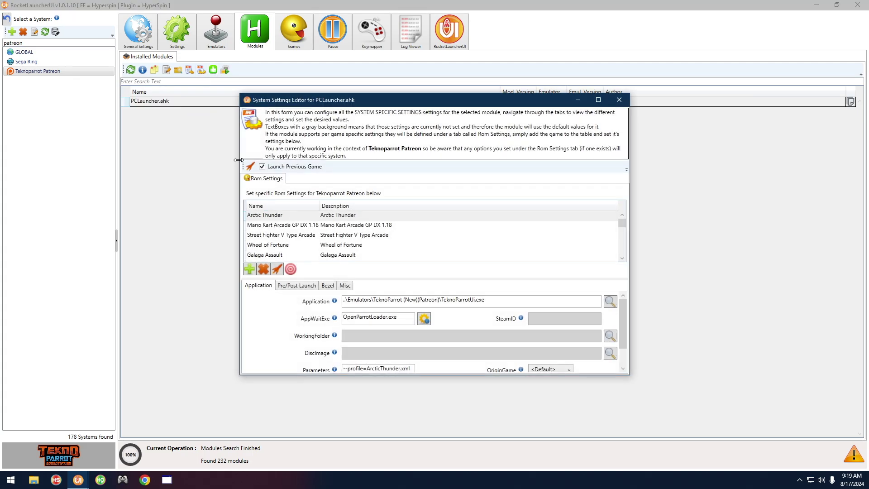
# Browse the maximized editor's game list sorted by name, then close it.
pyautogui.click(598, 100)
pyautogui.click(25, 89)
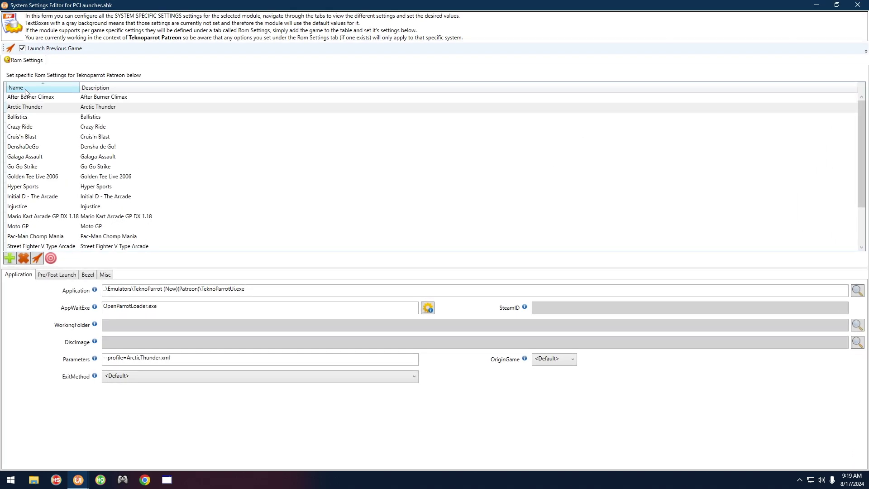
pyautogui.scroll(-2, 59, 179)
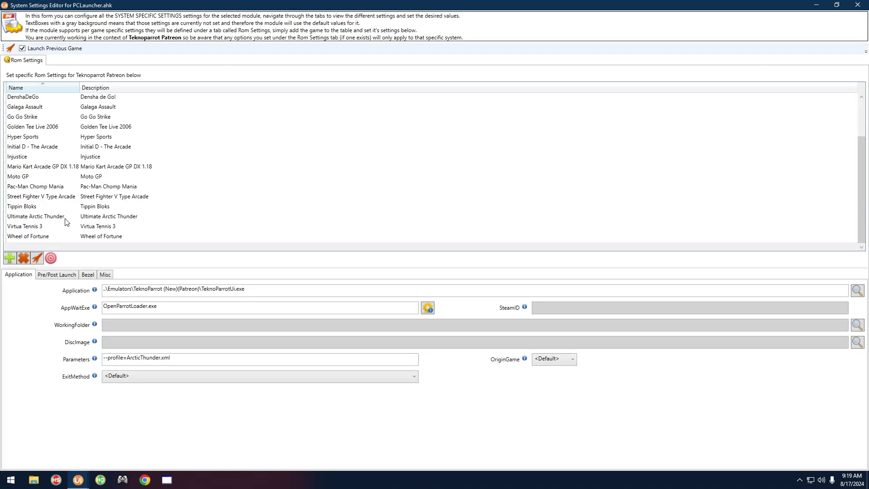
pyautogui.scroll(1, 62, 208)
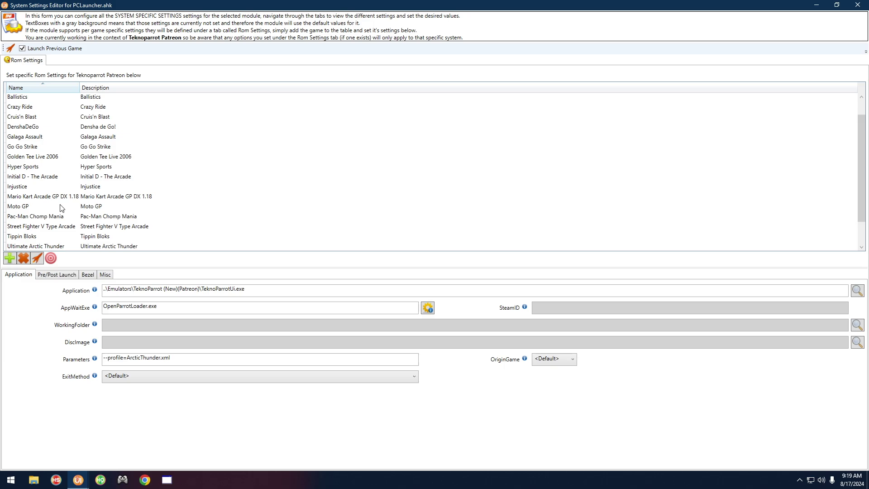
pyautogui.scroll(-1, 85, 244)
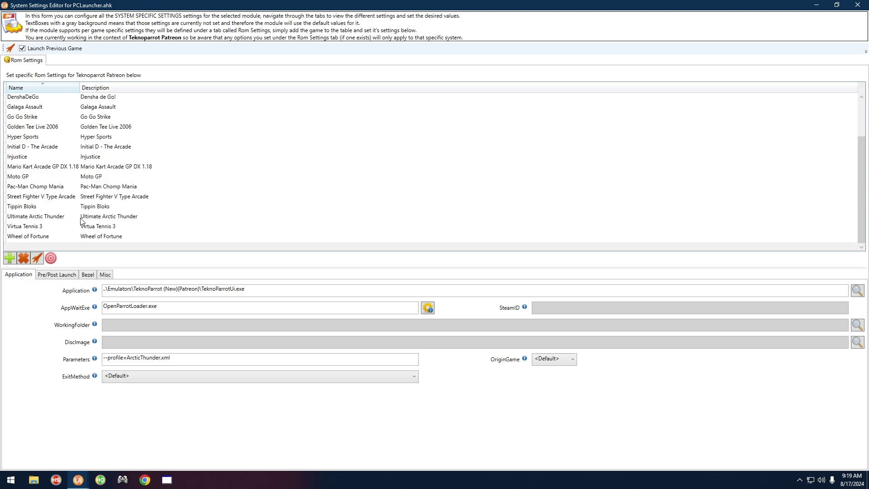
pyautogui.scroll(2, 53, 213)
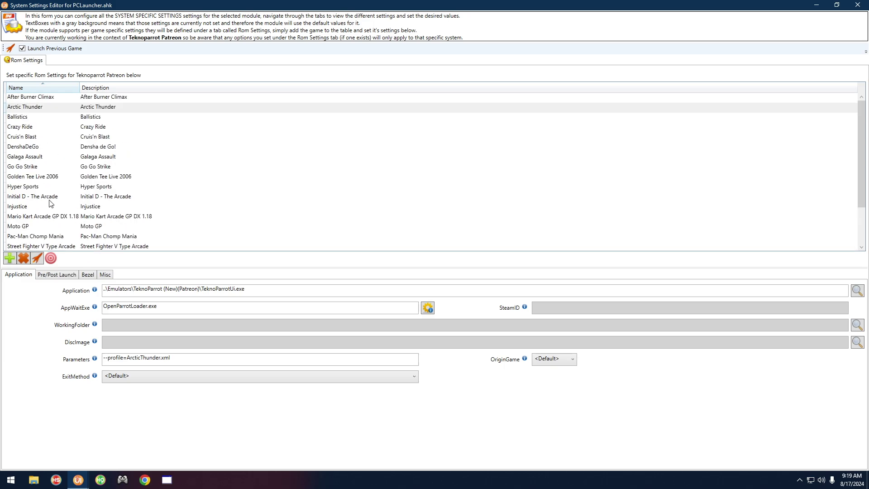
pyautogui.click(858, 5)
pyautogui.click(53, 71)
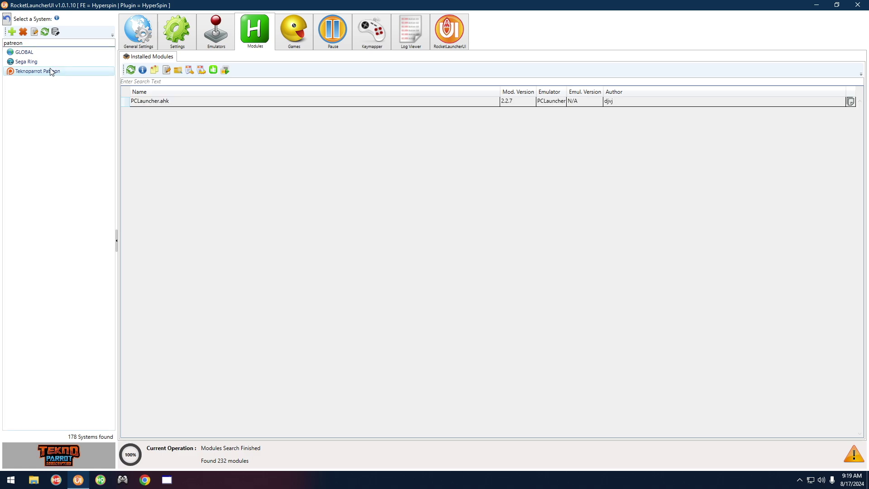
# Open Sega Ring's PCLauncher.ahk settings editor, maximized and sorted by name.
pyautogui.click(24, 65)
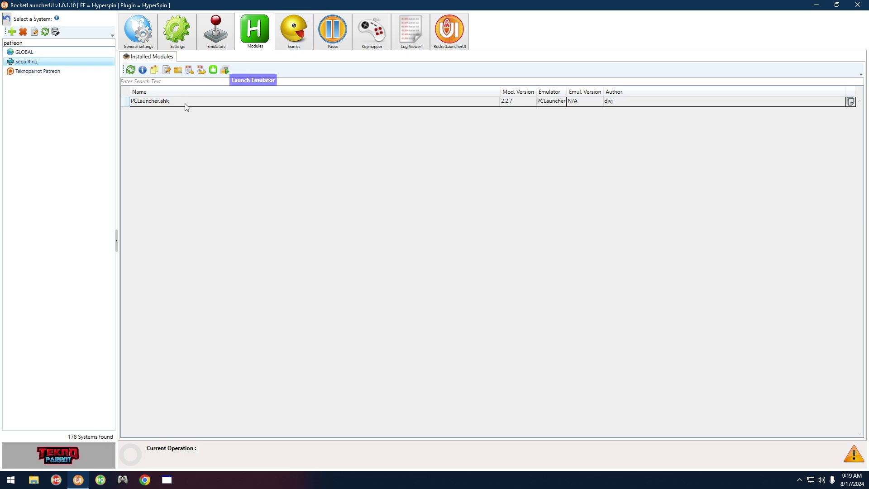
pyautogui.click(148, 103)
pyautogui.click(202, 71)
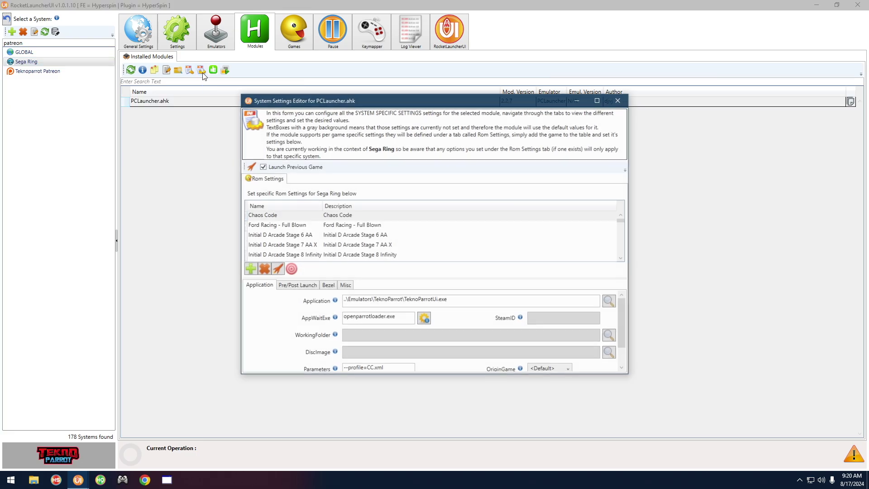
pyautogui.click(597, 100)
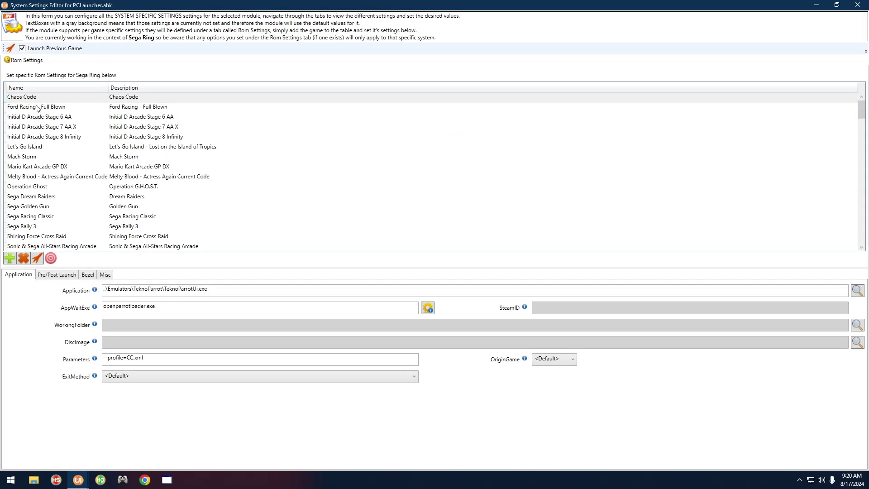
pyautogui.click(25, 88)
# Load MilkChan's rom settings (--profile=MilkChan.xml) and open a File Explorer window.
pyautogui.scroll(-7, 48, 181)
pyautogui.scroll(-7, 47, 190)
pyautogui.scroll(-1, 50, 204)
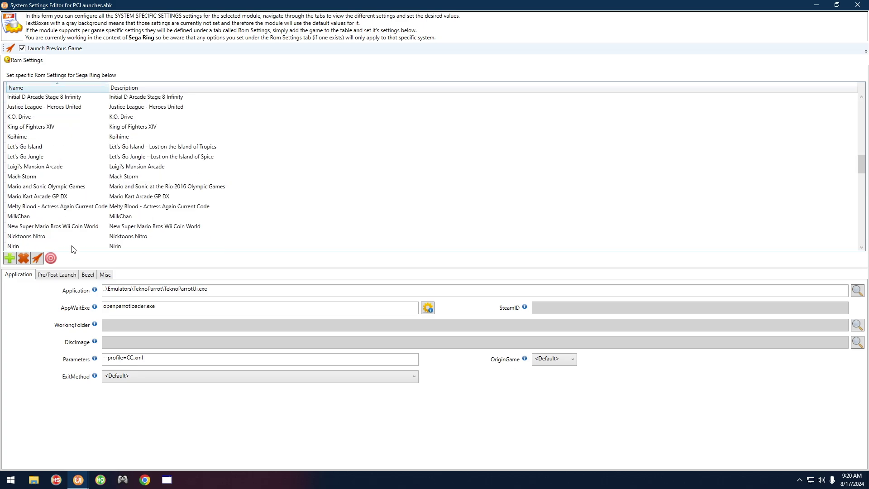
pyautogui.click(36, 216)
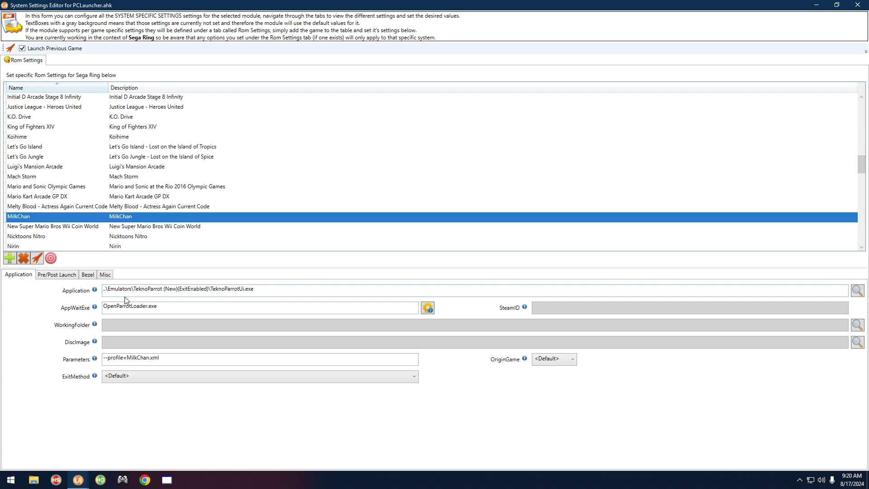
pyautogui.click(34, 480)
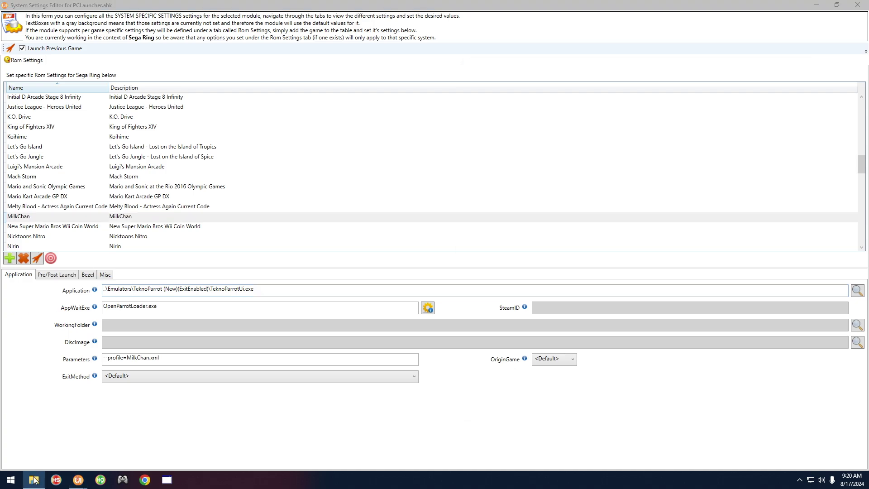
pyautogui.click(495, 208)
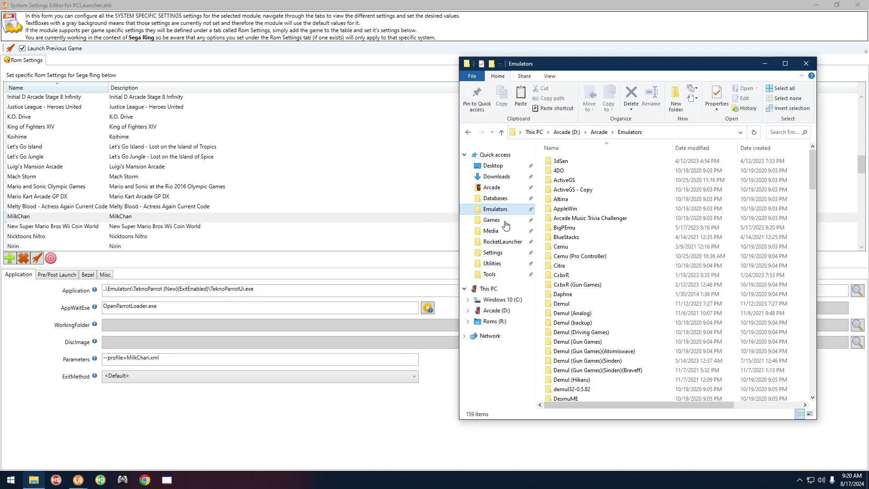
# Open the TeknoParrot (New)(ExitEnabled) folder inside Emulators.
pyautogui.click(539, 266)
pyautogui.press('t')
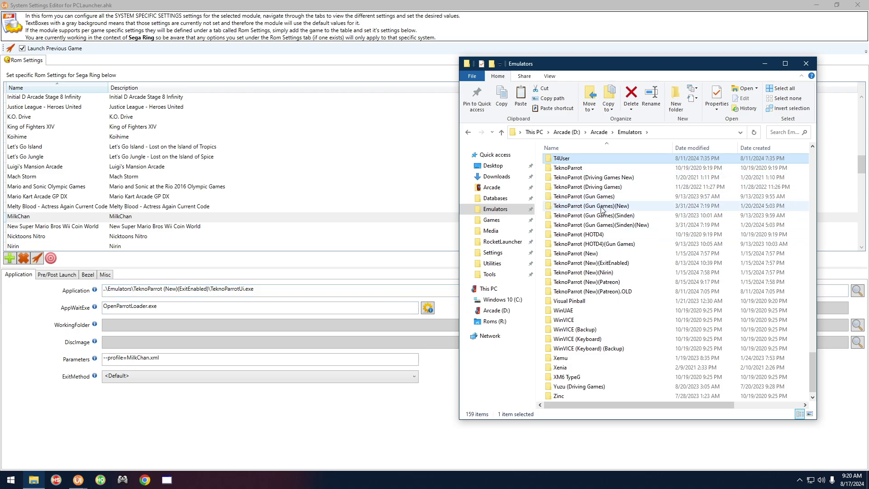
pyautogui.click(607, 264)
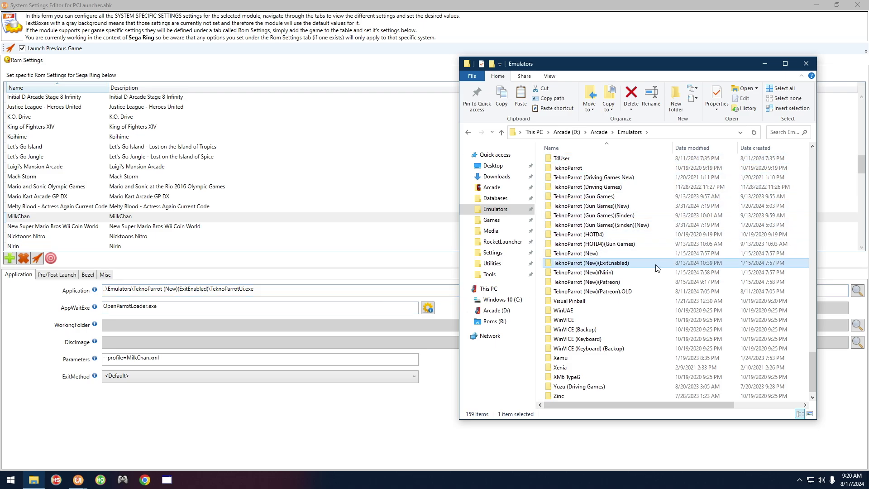
pyautogui.doubleClick(620, 263)
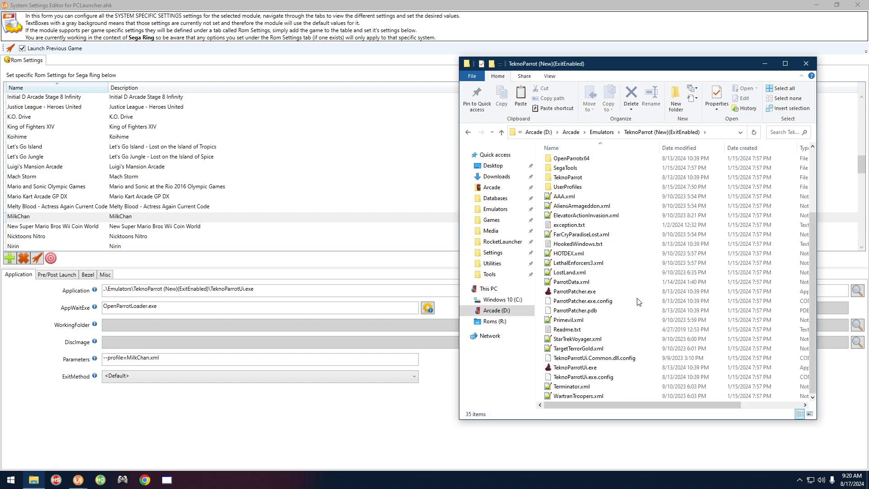
# Launch TeknoParrotUi.exe, select MilkChan, and open its online profile.
pyautogui.click(572, 369)
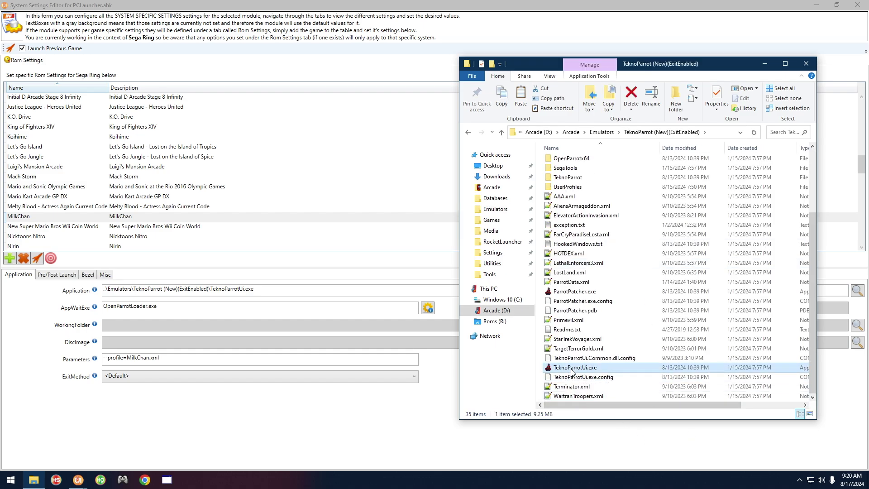
pyautogui.doubleClick(573, 368)
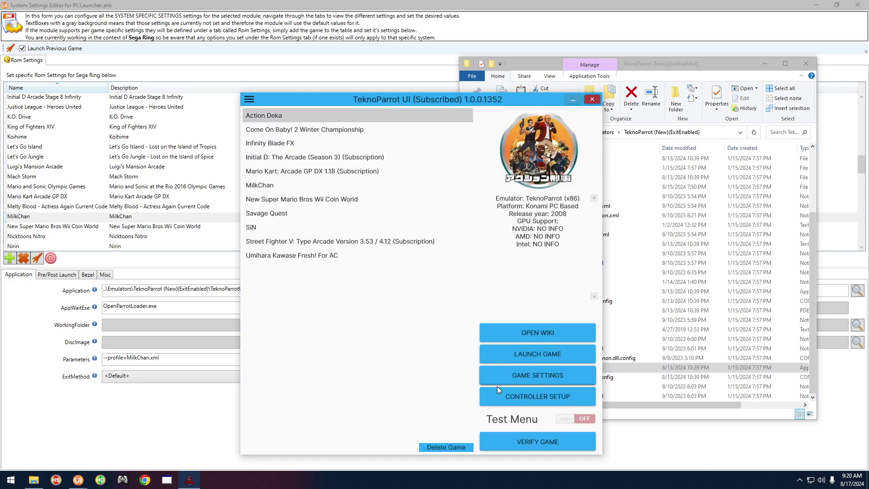
pyautogui.click(265, 186)
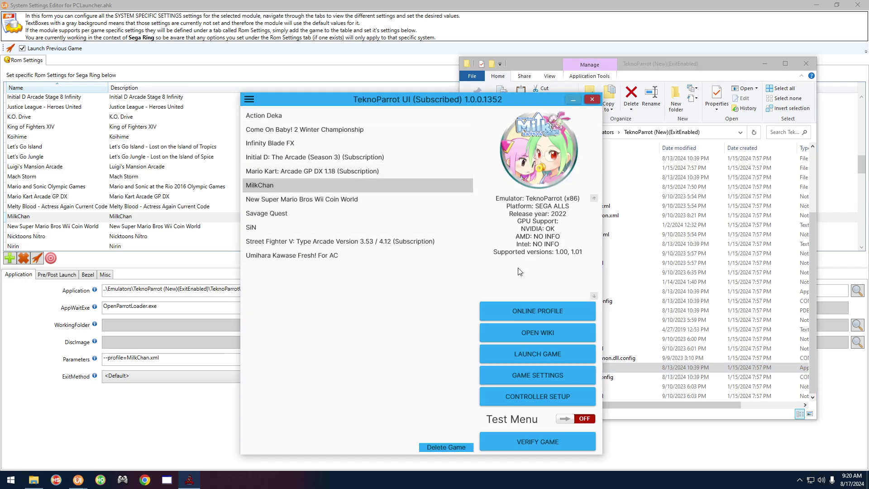
pyautogui.click(524, 317)
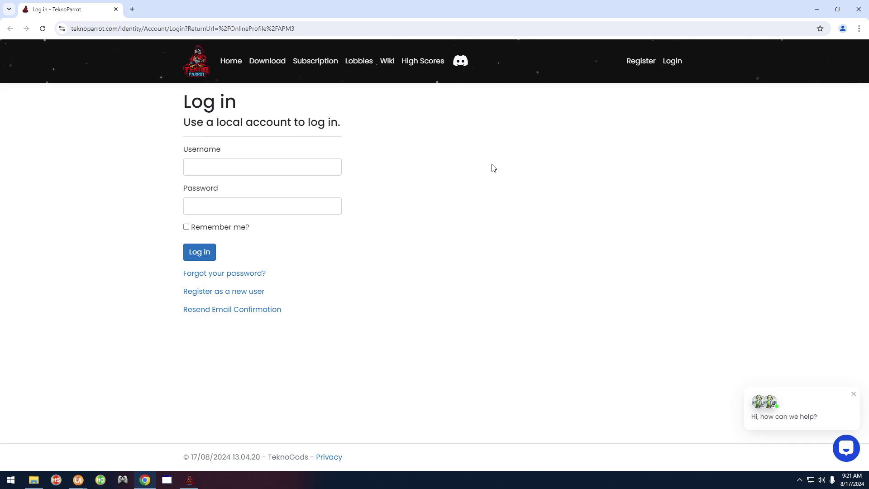
# Close the TeknoParrot Log in page in Chrome to return to MilkChan's details.
pyautogui.rightClick(409, 136)
pyautogui.click(742, 114)
pyautogui.click(858, 9)
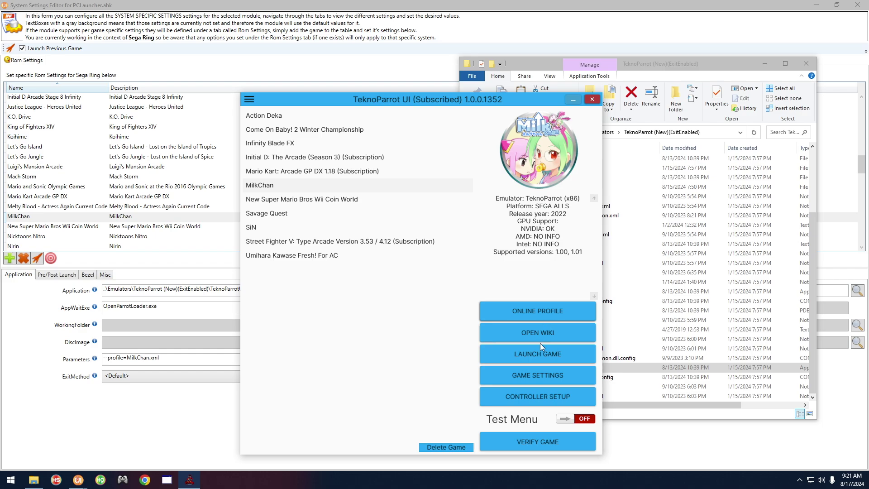
pyautogui.click(526, 377)
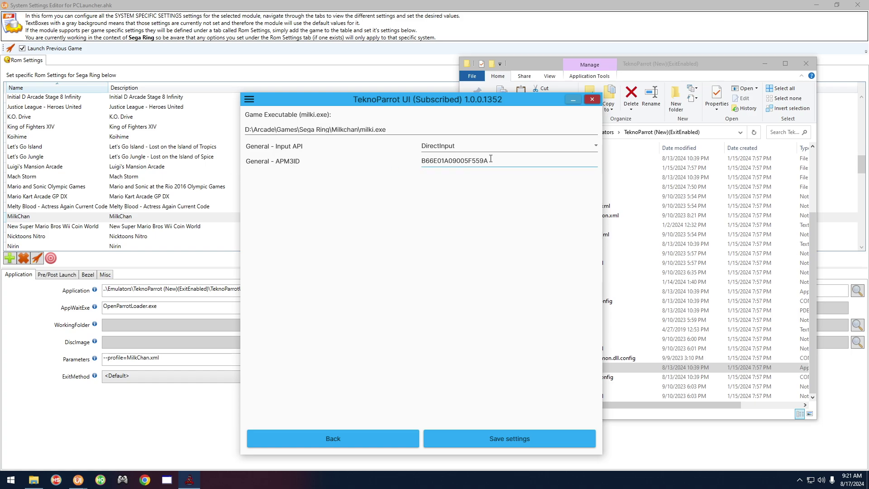
pyautogui.click(470, 161)
pyautogui.moveTo(492, 161); pyautogui.dragTo(343, 177)
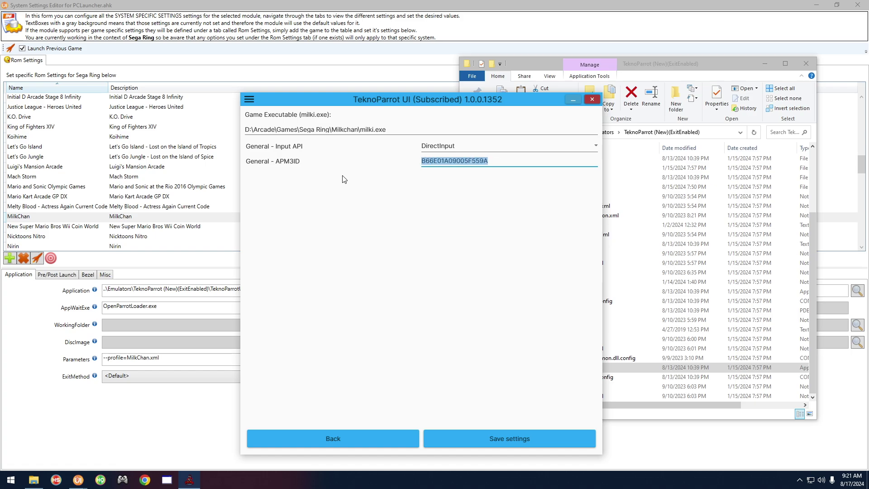
pyautogui.press('BackSpace')
pyautogui.rightClick(430, 162)
pyautogui.click(486, 302)
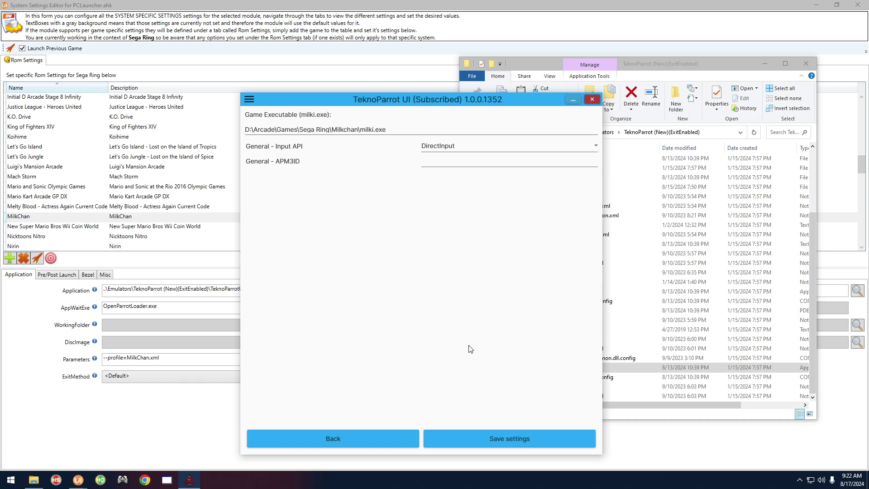
pyautogui.click(395, 443)
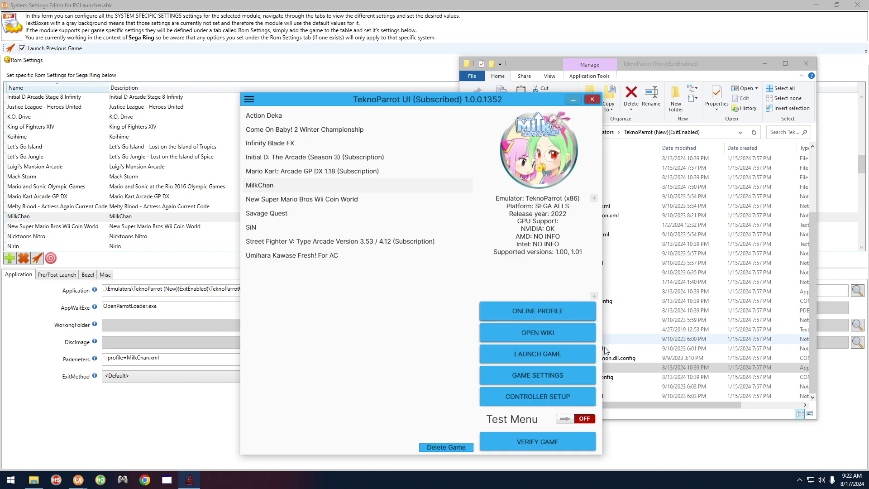
# Check MilkChan's APM3ID in GAME SETTINGS twice, then close TeknoParrot UI.
pyautogui.click(536, 380)
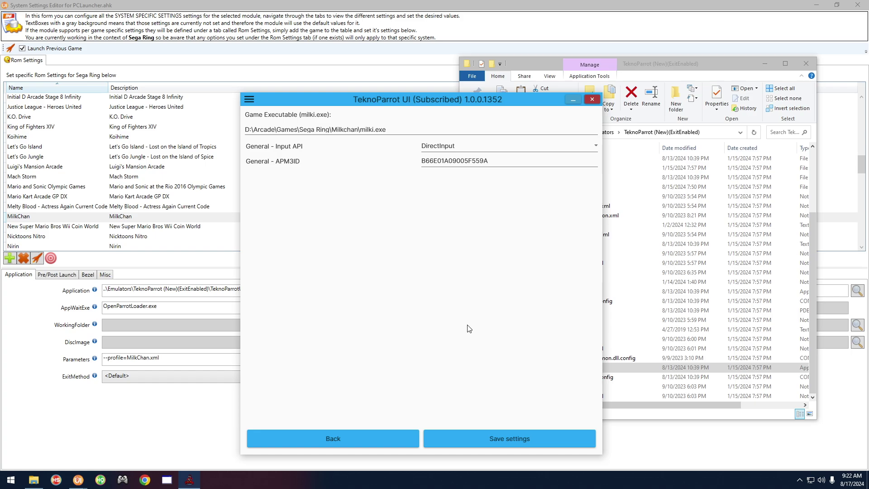
pyautogui.click(364, 440)
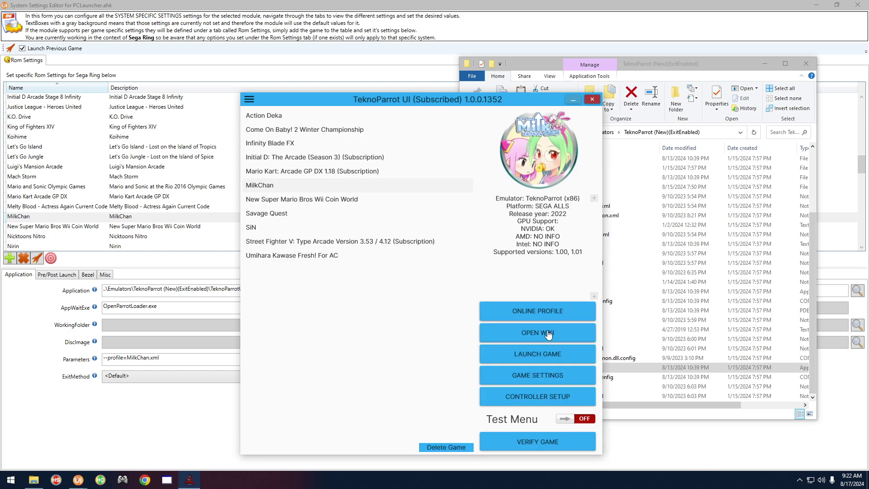
pyautogui.click(532, 379)
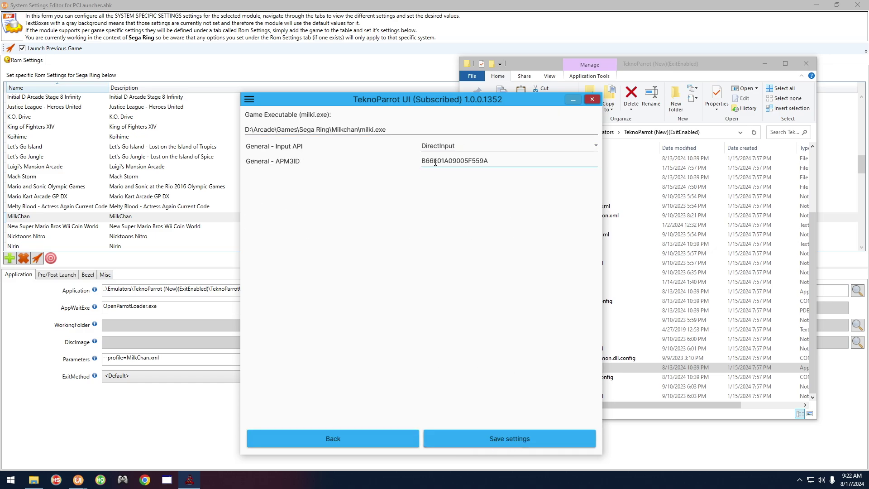
pyautogui.click(388, 437)
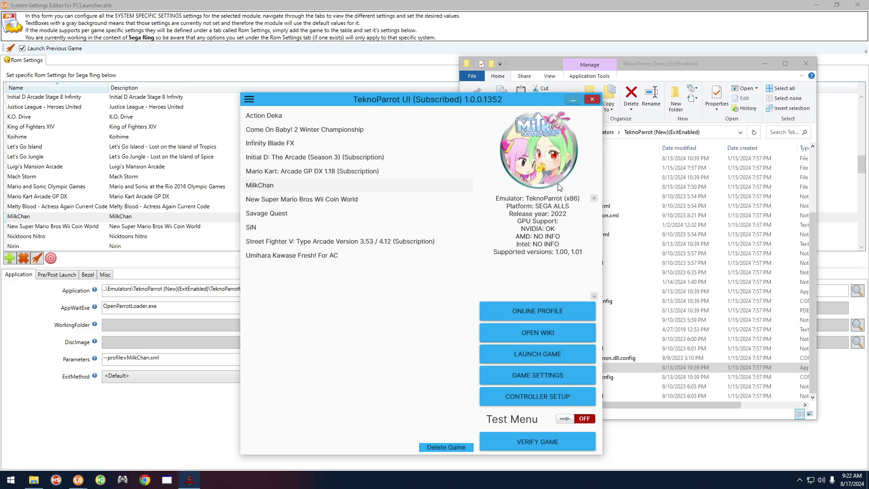
pyautogui.click(593, 100)
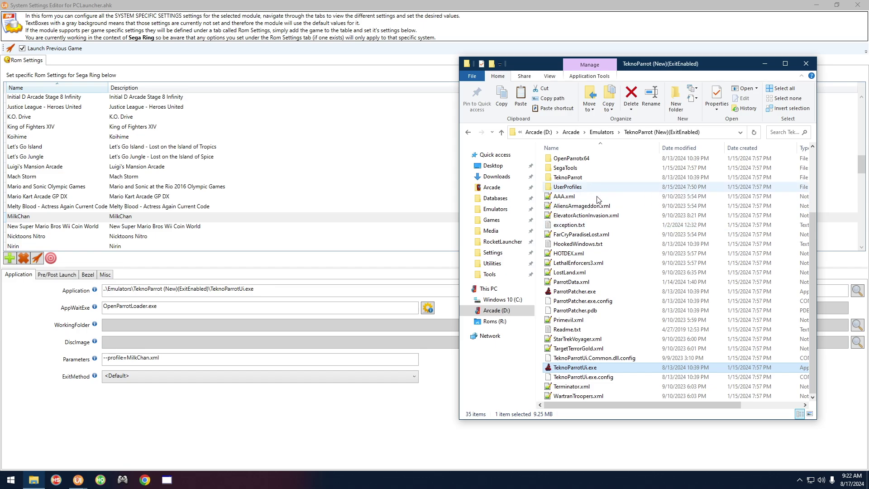
# Relaunch TeknoParrot UI, select Umihara Kawase Fresh! For AC, and close its online profile page.
pyautogui.doubleClick(634, 366)
pyautogui.click(264, 258)
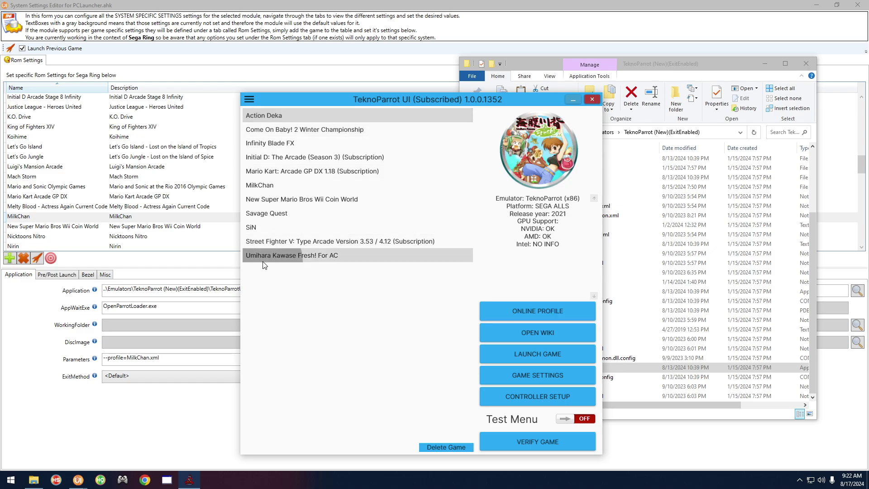
pyautogui.click(524, 311)
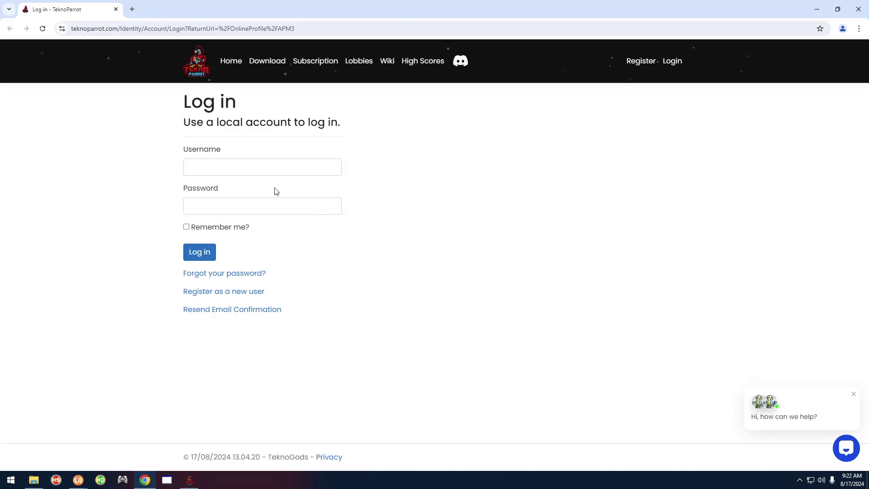
pyautogui.rightClick(472, 178)
pyautogui.click(857, 8)
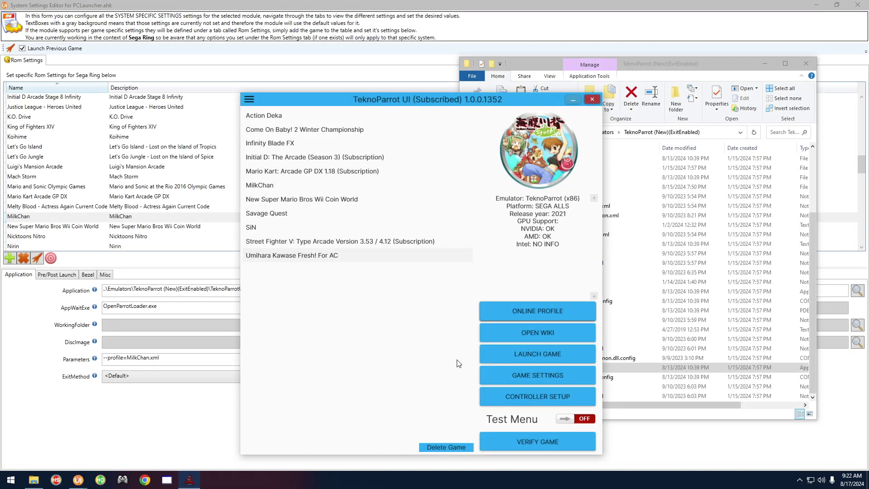
# Verify Umihara Kawase's APM3ID value in GAME SETTINGS and return to the game list.
pyautogui.click(528, 378)
pyautogui.click(471, 176)
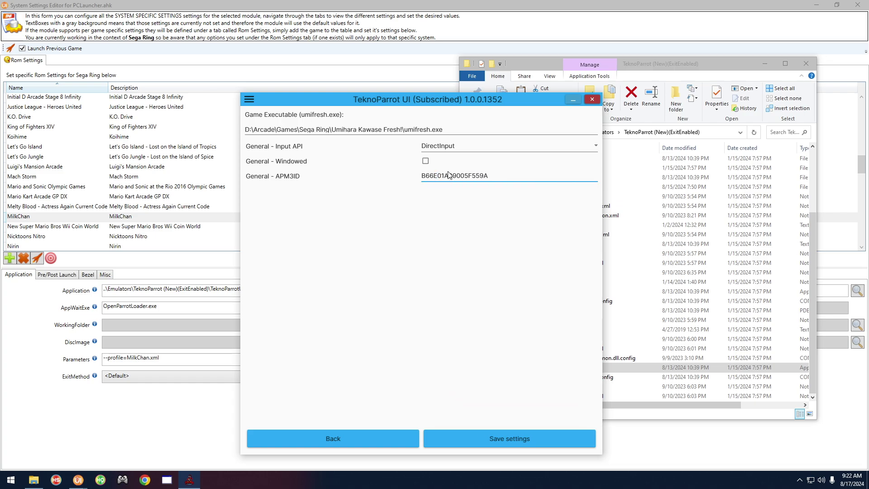
pyautogui.rightClick(482, 180)
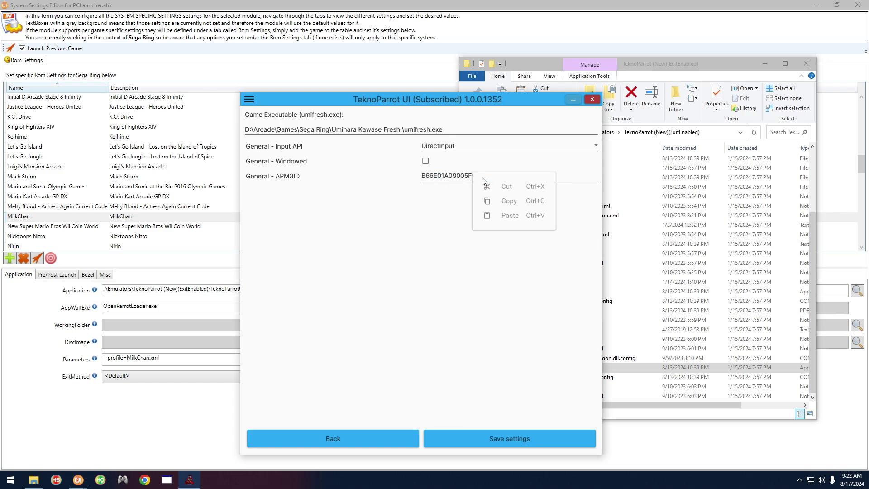
pyautogui.click(450, 265)
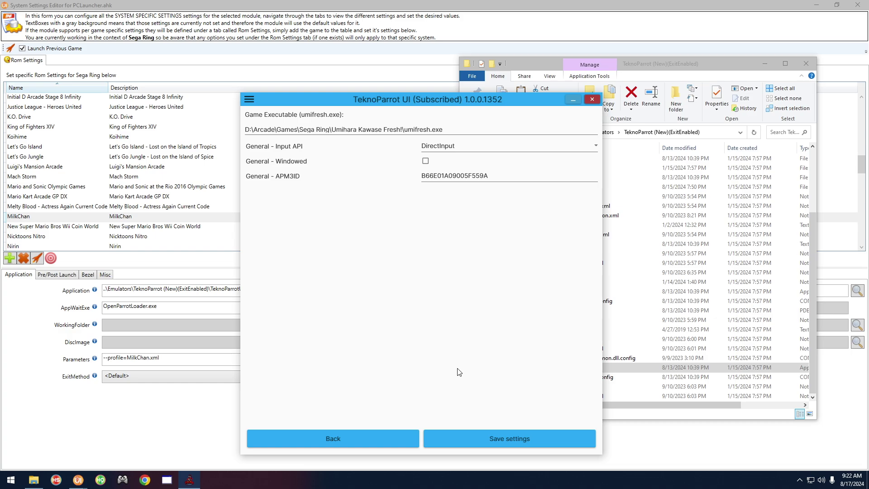
pyautogui.click(363, 438)
# Close TeknoParrot UI, File Explorer, the System Settings Editor and RocketLauncherUI.
pyautogui.click(591, 104)
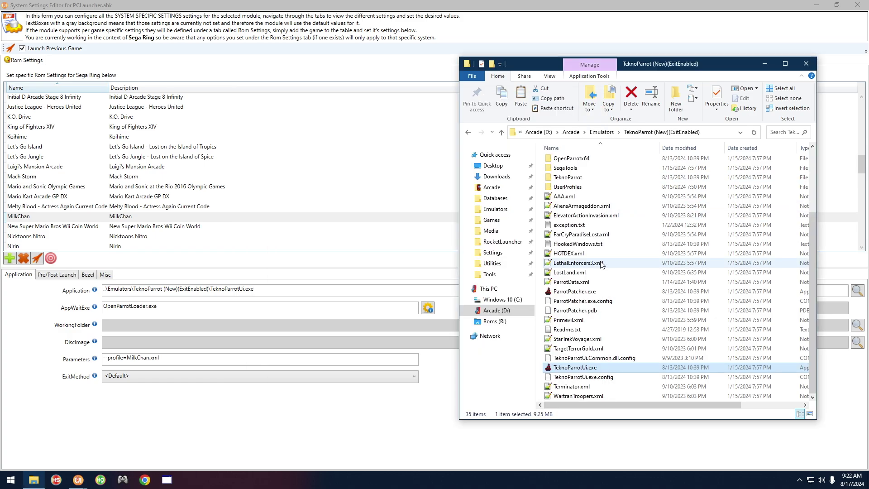
pyautogui.click(806, 63)
pyautogui.click(858, 5)
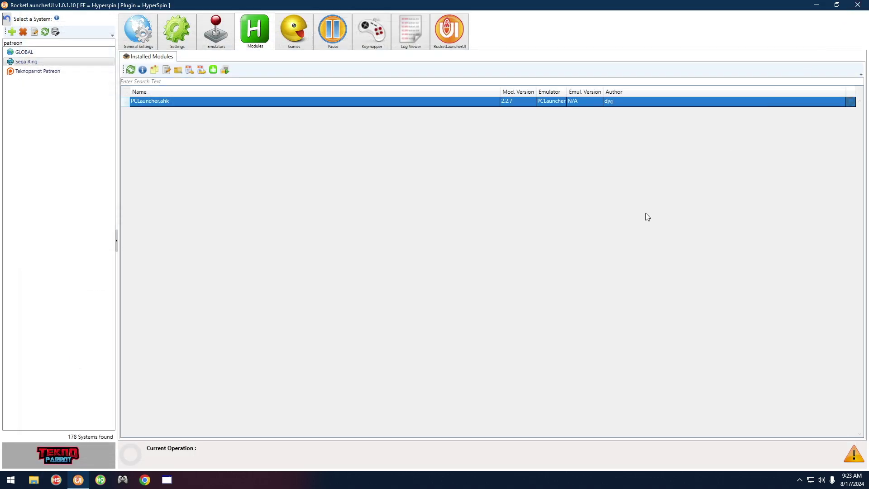
pyautogui.click(858, 5)
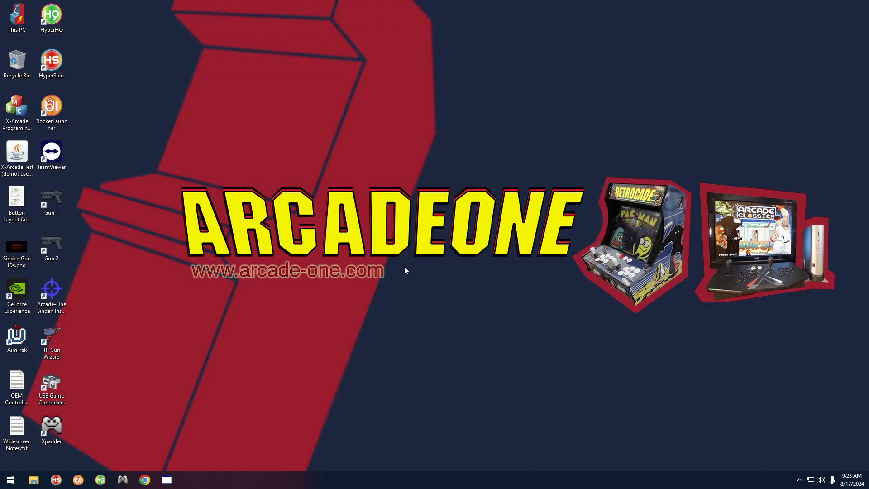